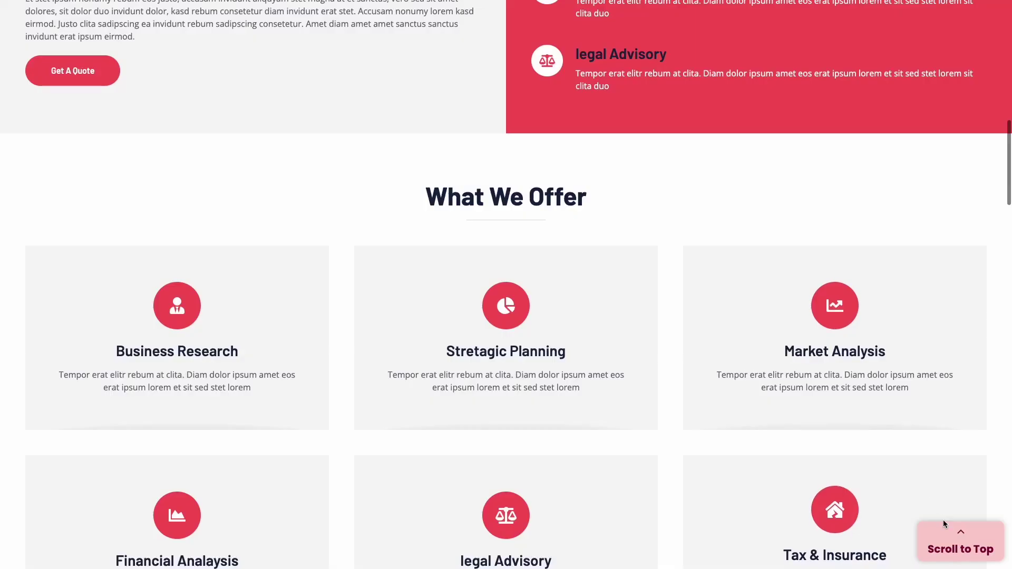
Step: Return the consulting, About Us and blog demo pages to the top with their back-to-top buttons
click(956, 536)
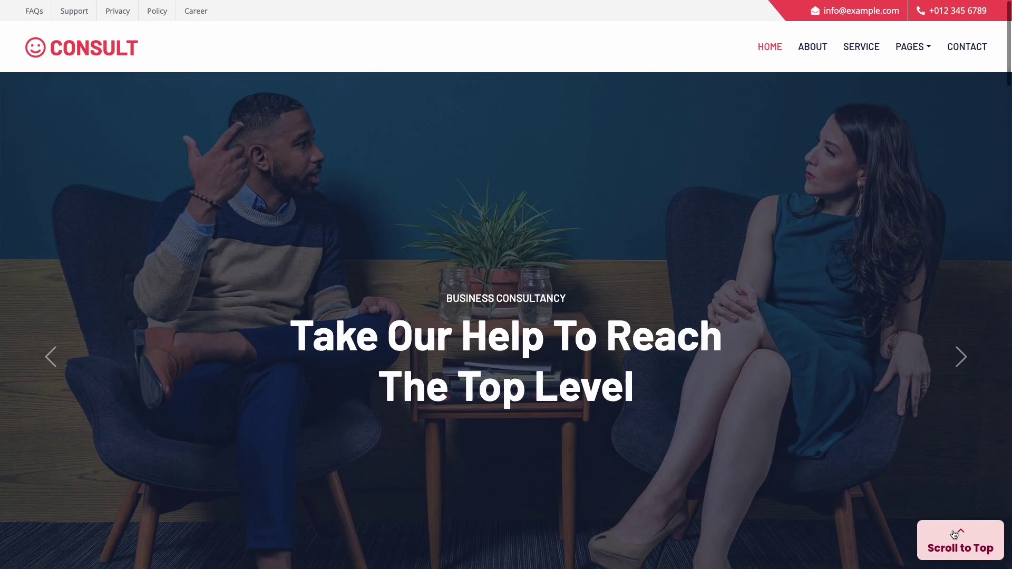
scroll(628, 250, down, 5)
scroll(629, 250, down, 5)
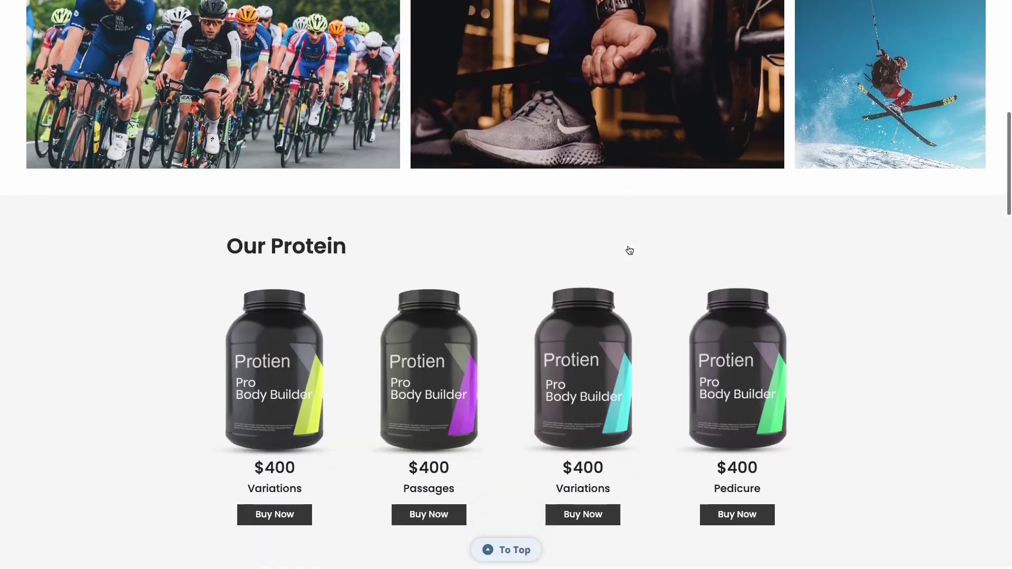
scroll(629, 251, down, 5)
scroll(629, 250, down, 5)
click(517, 545)
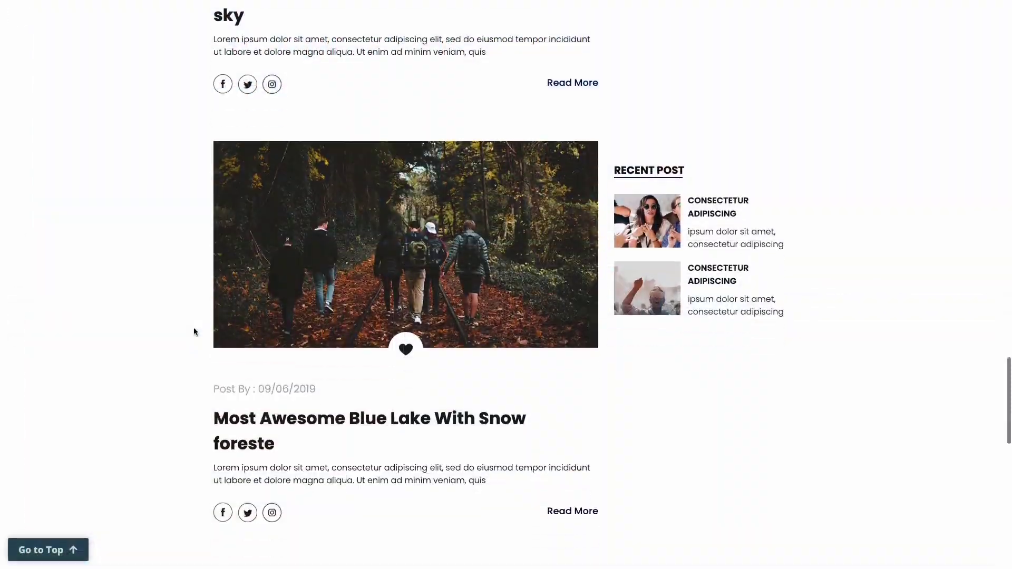
scroll(194, 328, down, 2)
click(74, 536)
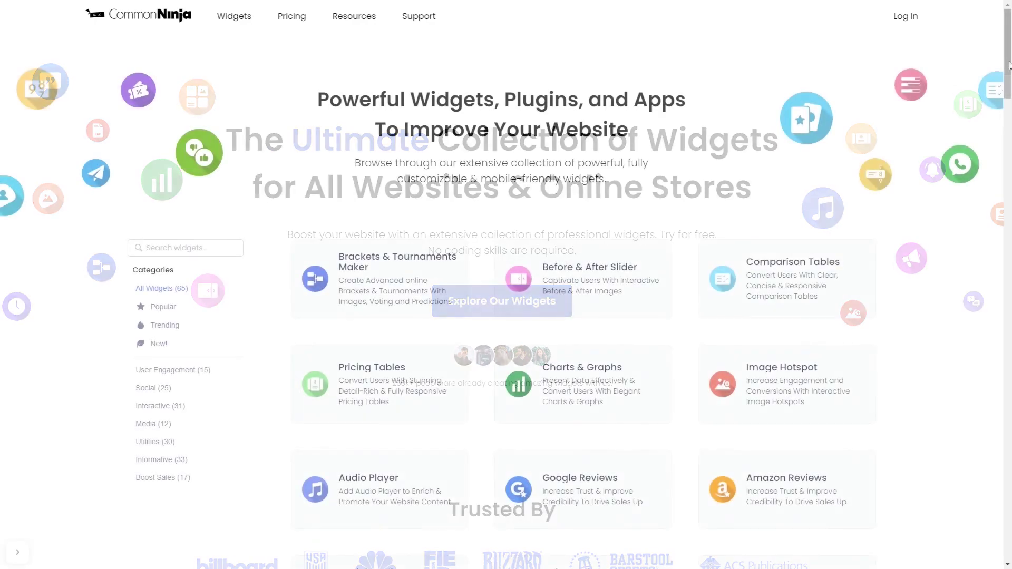
drag(1010, 65, 1009, 194)
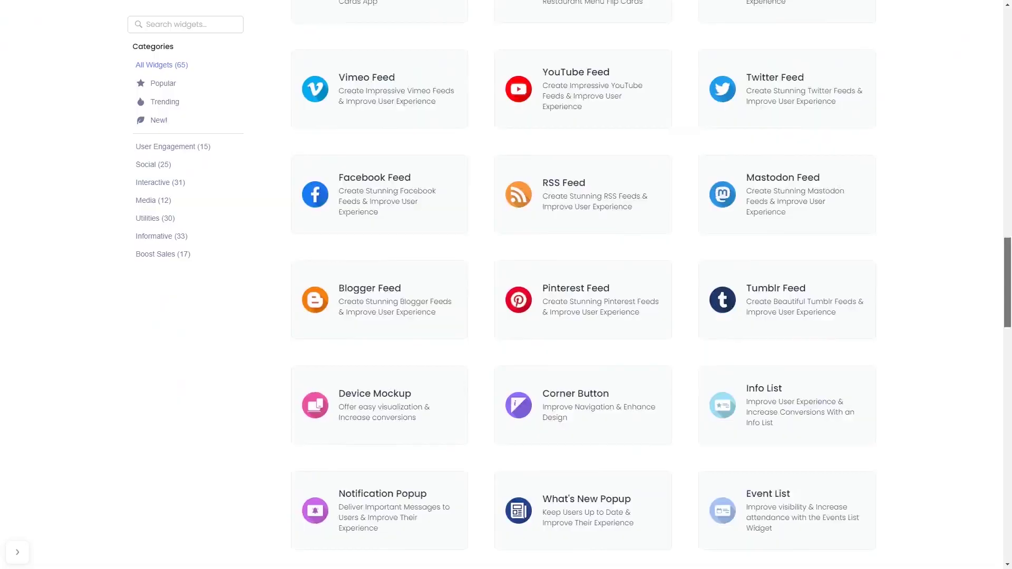
drag(1009, 194, 1009, 340)
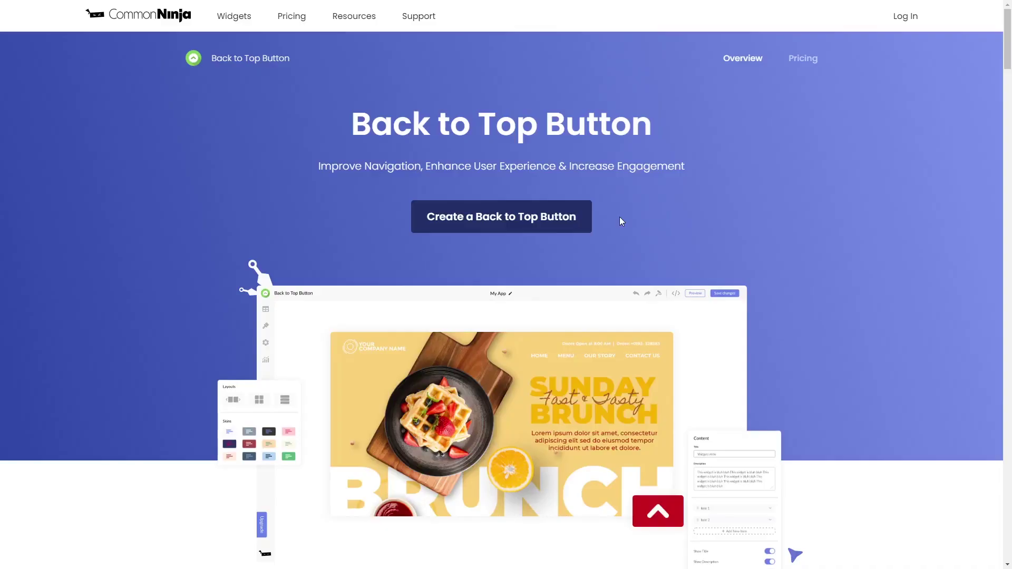
Step: Create a Back to Top Button widget positioned Bottom Center with a Circle Arrow icon
click(572, 221)
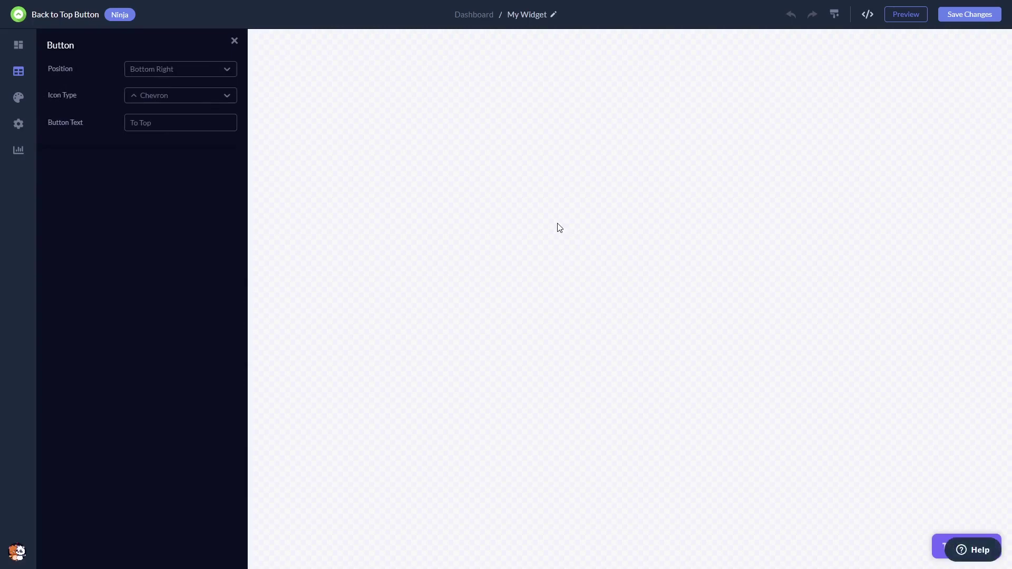
click(198, 71)
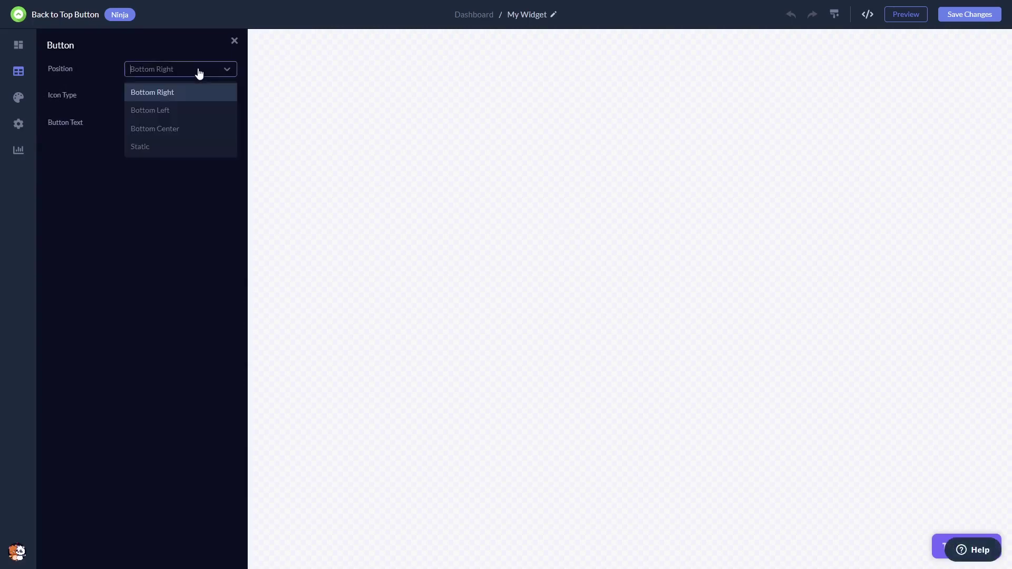
click(172, 128)
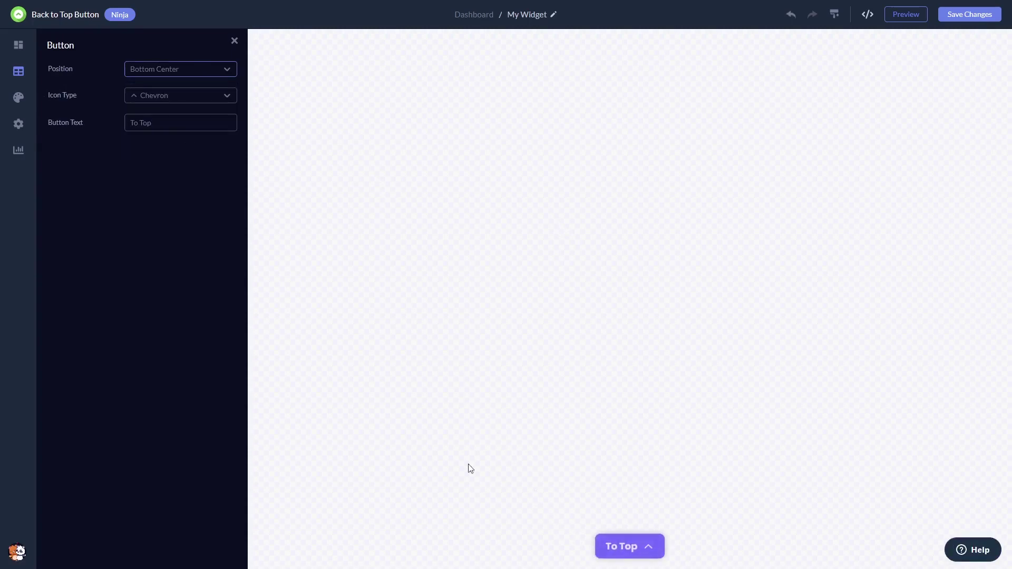
click(206, 104)
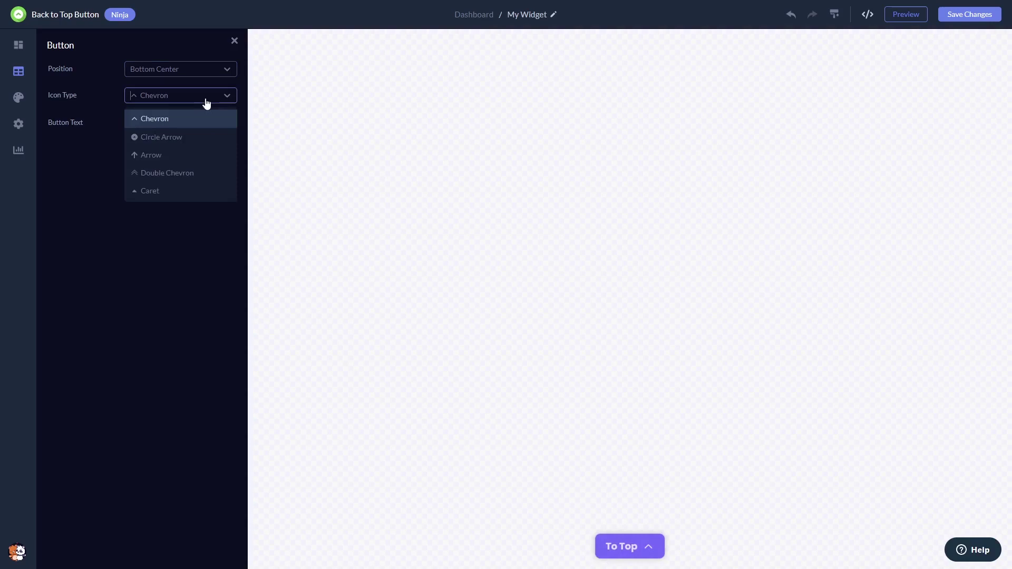
click(184, 141)
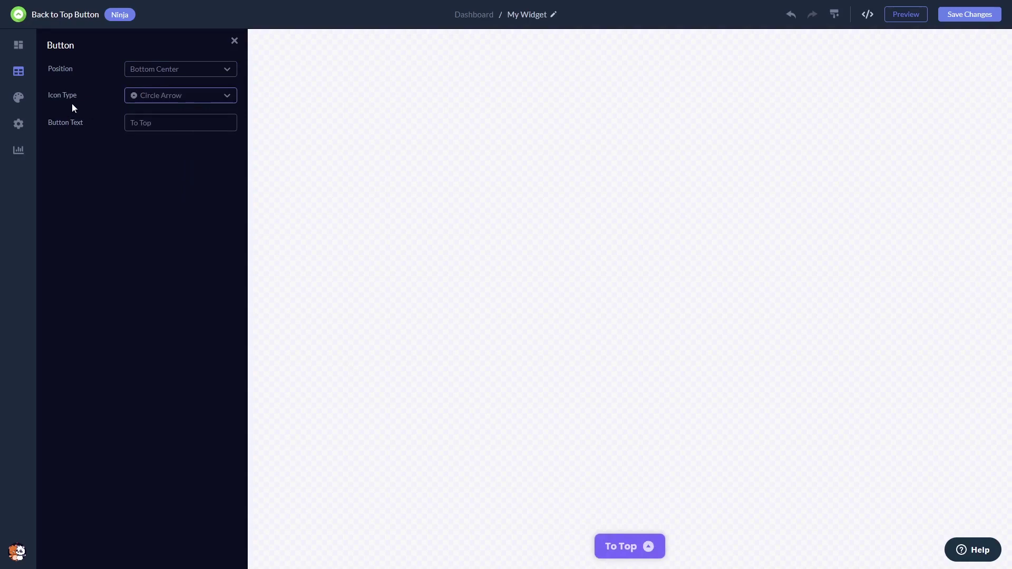
Step: Choose the icon-beside-text layout and, after trying coral and peach, the purple skin
click(20, 48)
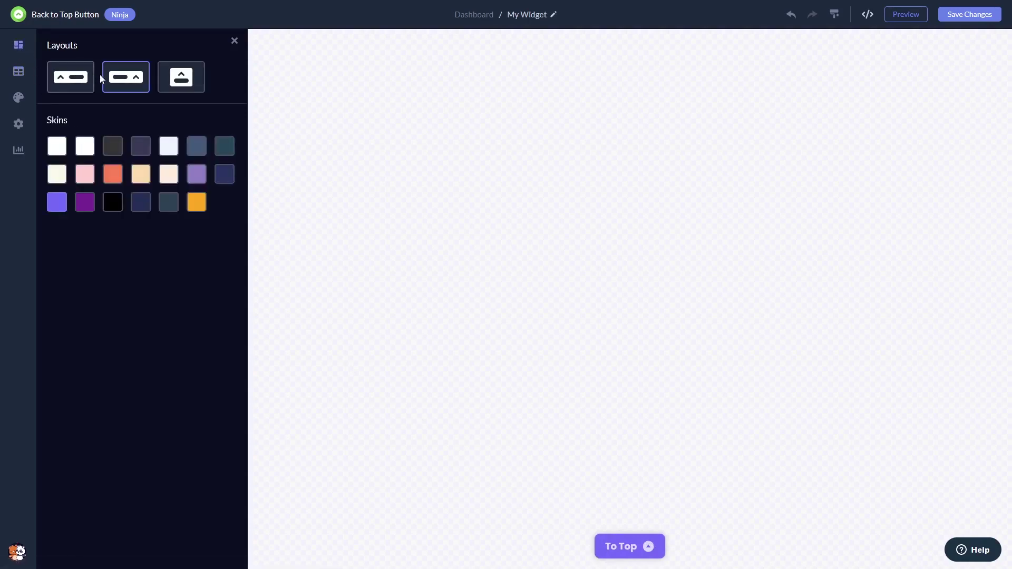
click(176, 85)
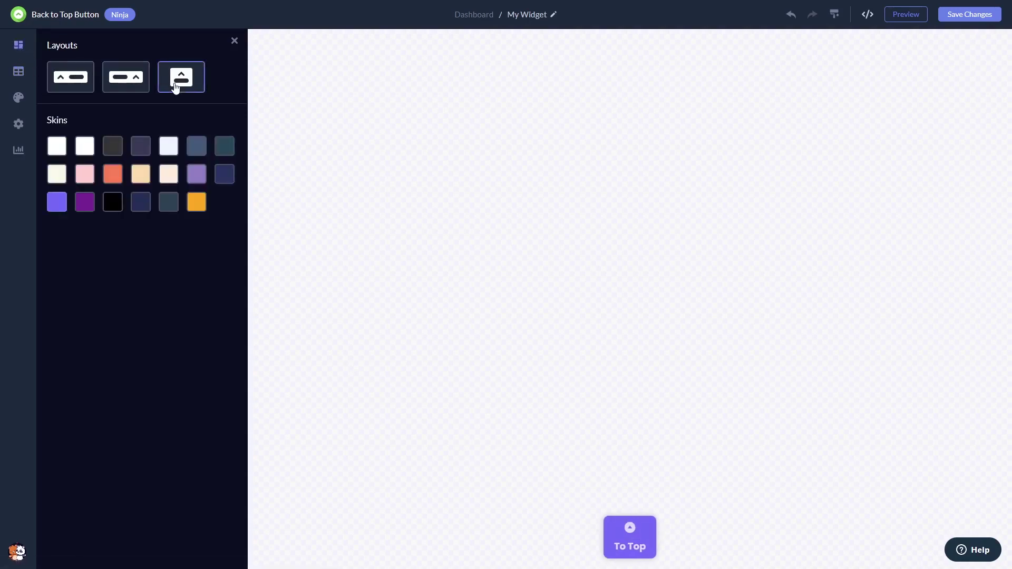
click(82, 86)
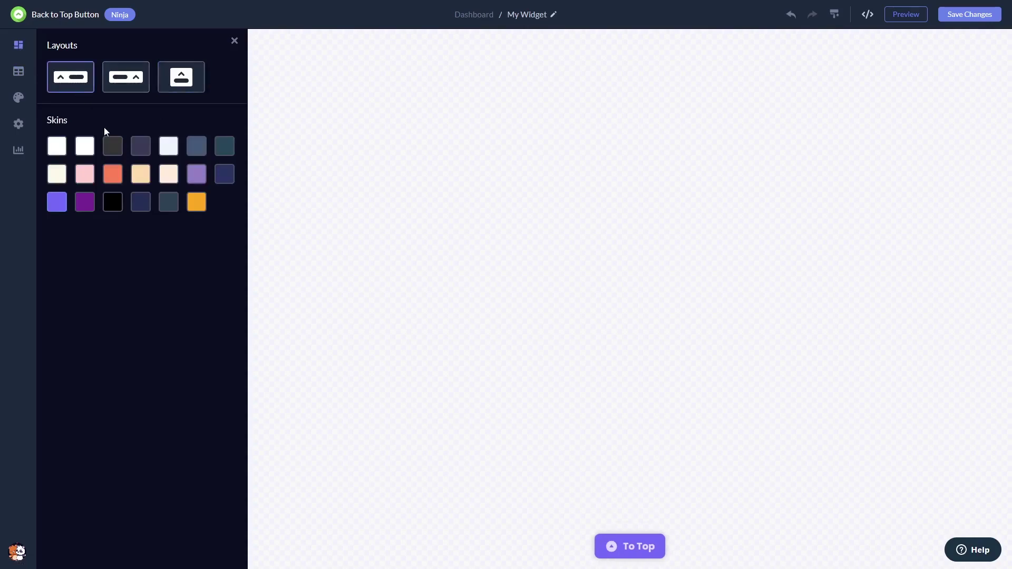
click(112, 173)
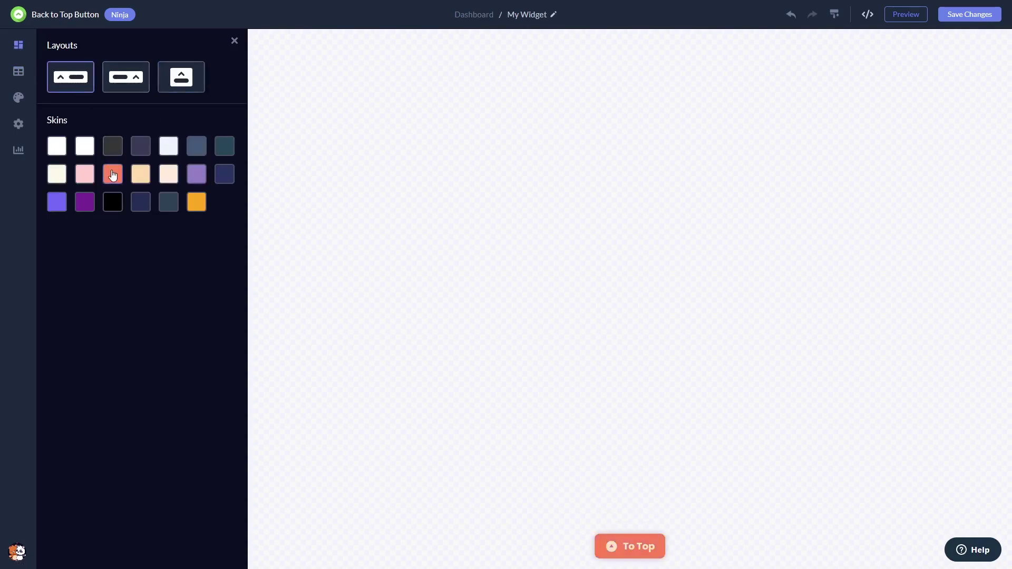
click(145, 179)
click(197, 176)
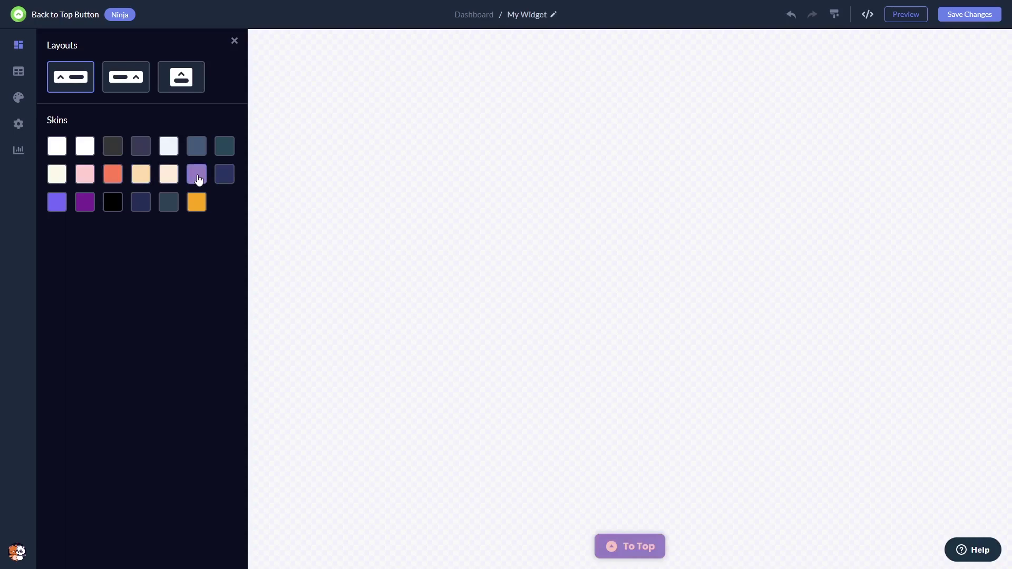
Step: Increase the button's border radius and size in Design, then view text and icon visibility settings
click(18, 98)
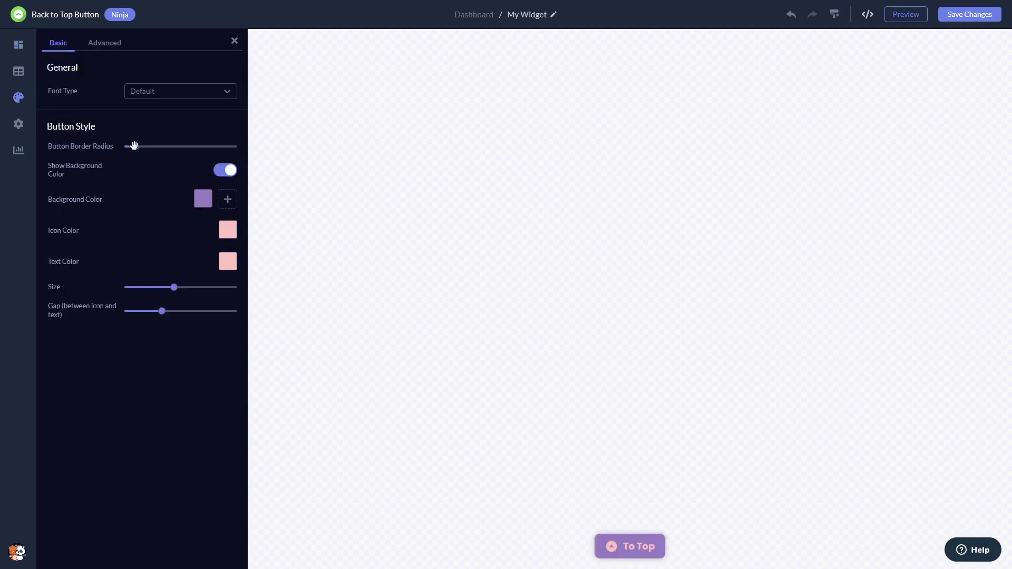
drag(135, 147, 170, 148)
drag(174, 287, 199, 288)
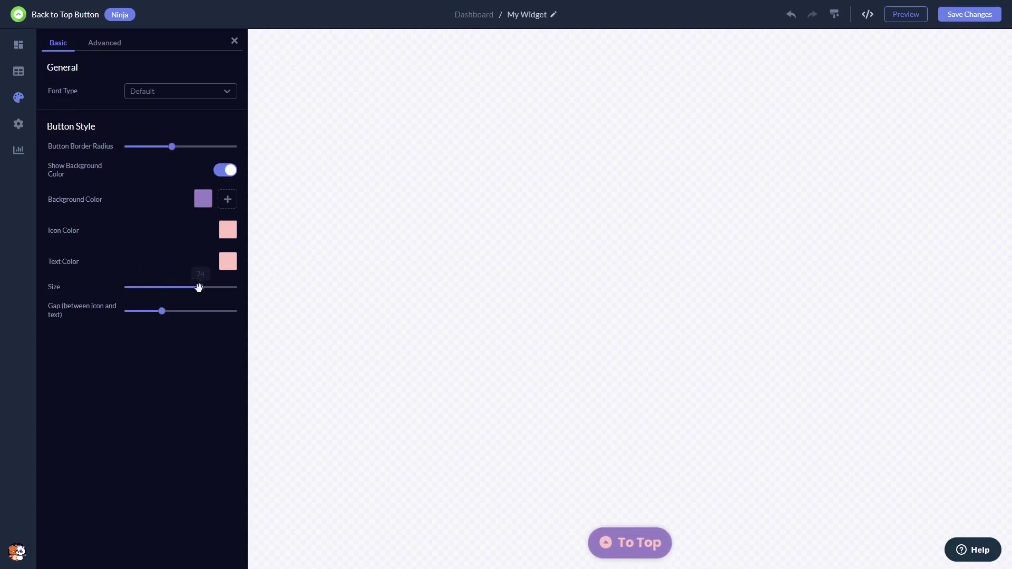
click(18, 127)
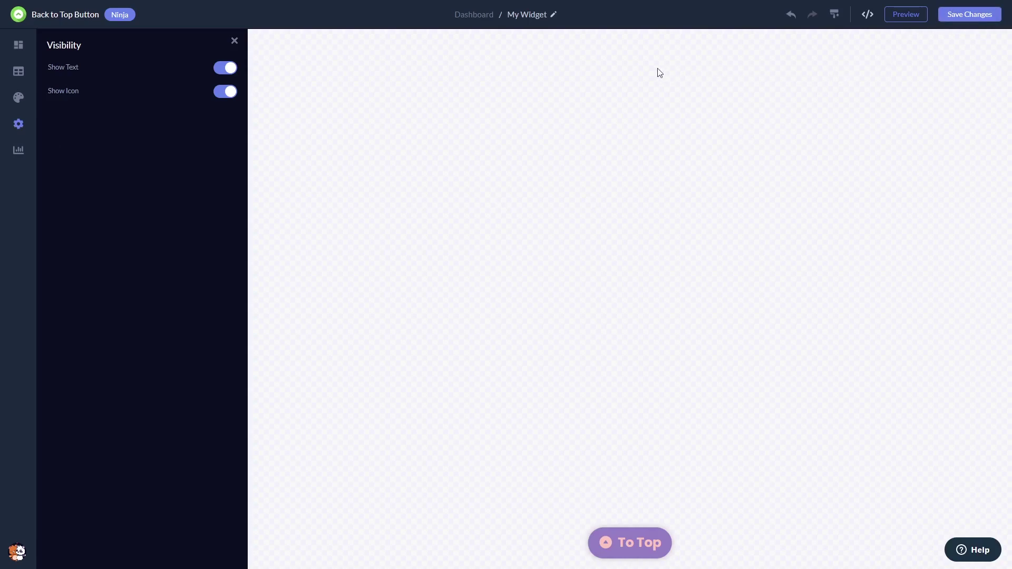
Step: Copy the widget's installation code from Add to site on the dashboard, then close the window
click(474, 20)
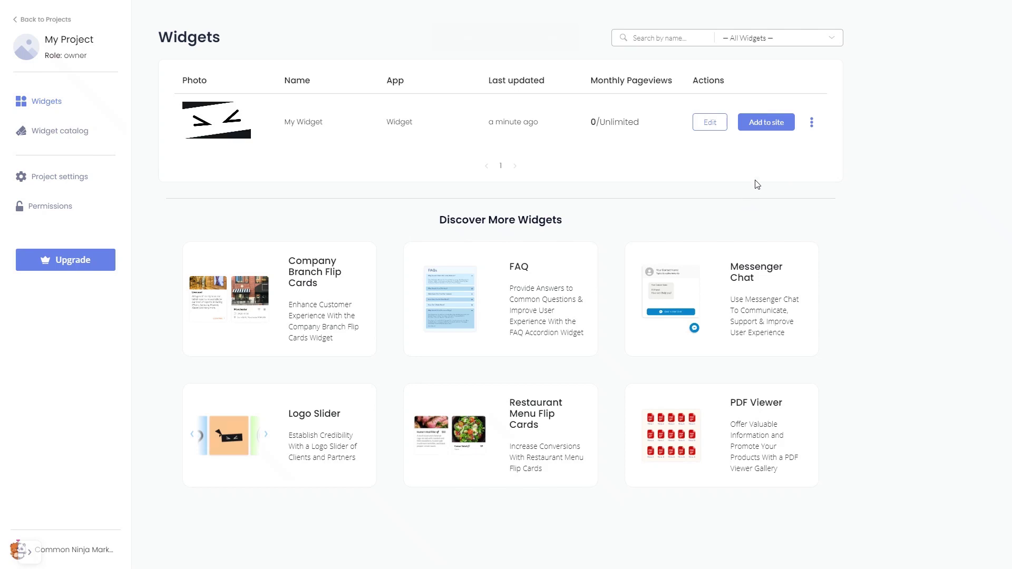
click(770, 125)
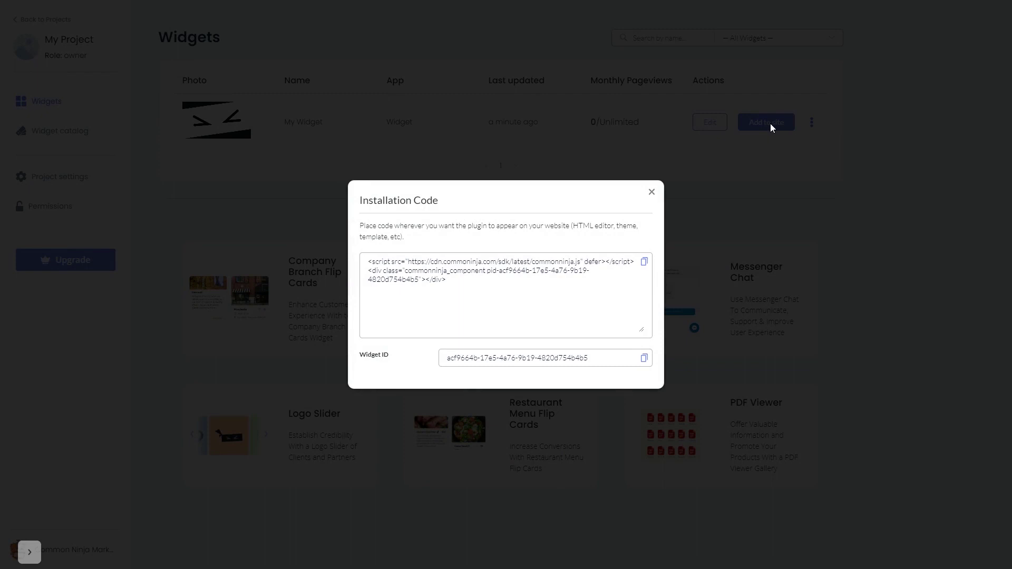
click(646, 264)
click(645, 264)
click(652, 193)
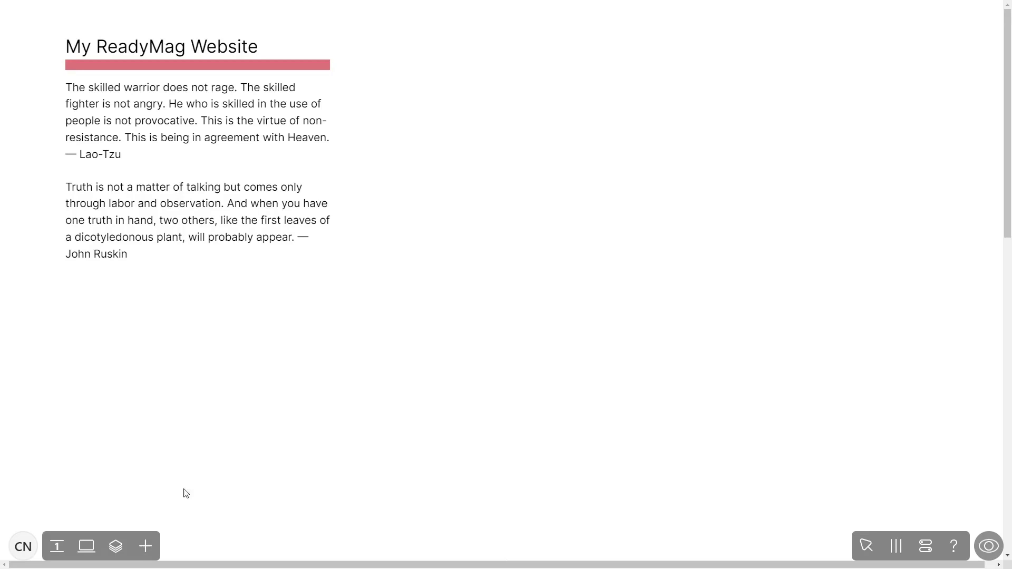
Step: Add a Code widget, replace its placeholder comment with the pasted Common Ninja installation code
click(143, 550)
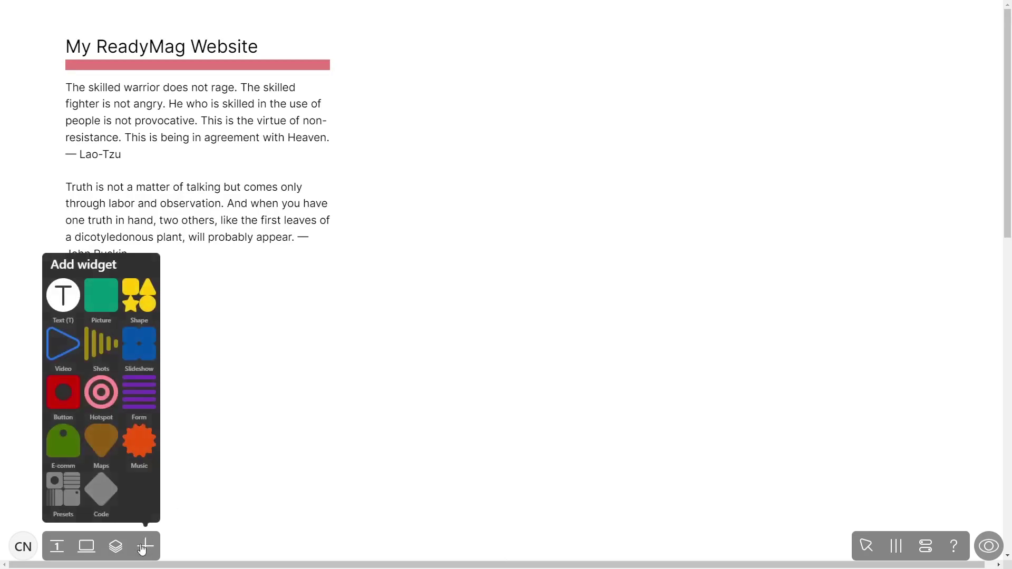
click(113, 496)
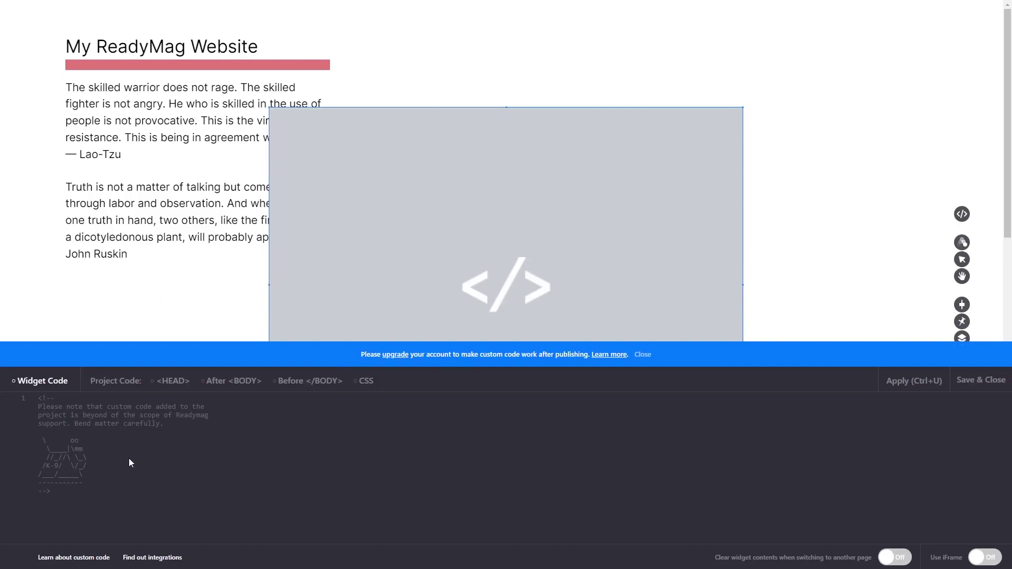
click(146, 407)
key(ctrl+v)
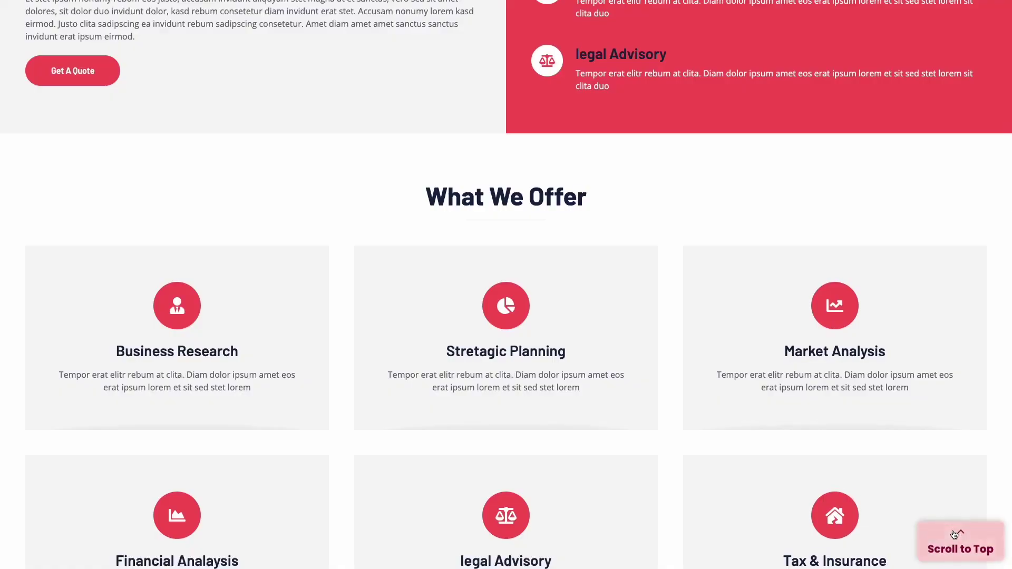
Step: Return the consulting demo site to the top with its Scroll to Top button
click(954, 535)
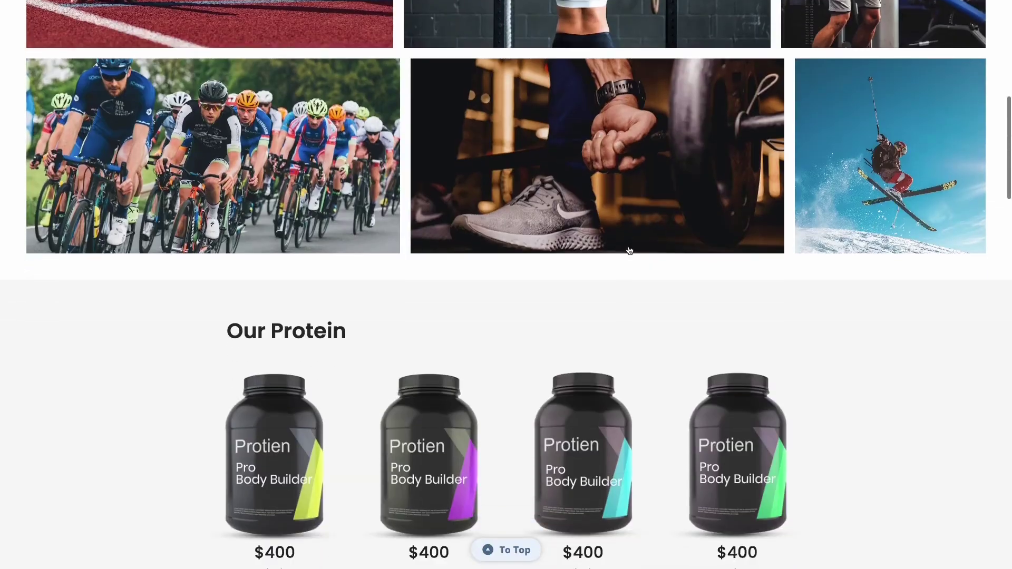
scroll(628, 250, down, 2)
scroll(628, 251, down, 3)
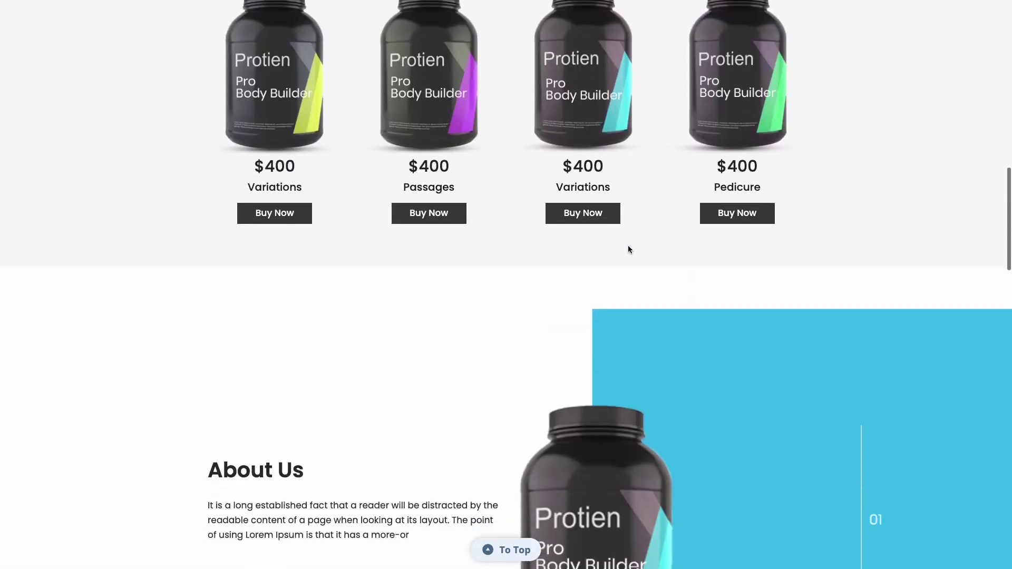